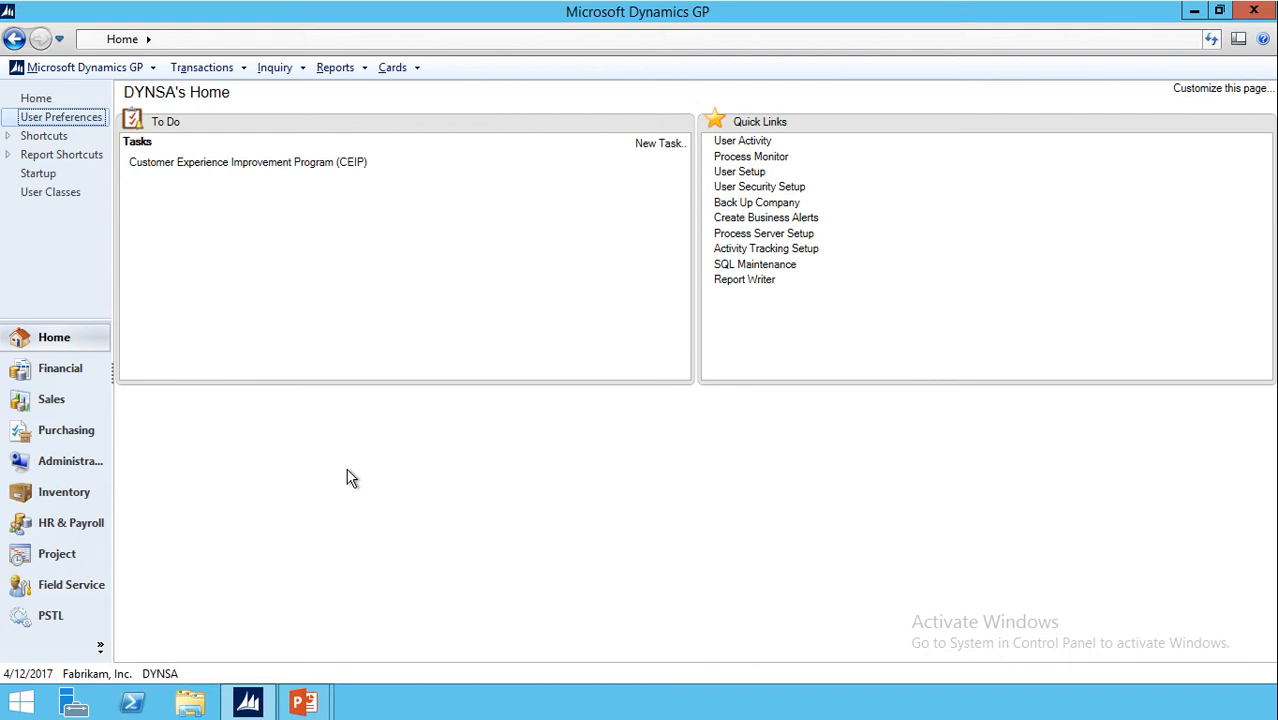
# - Open User Setup from Administration using the system password and list the existing users
pyautogui.click(79, 472)
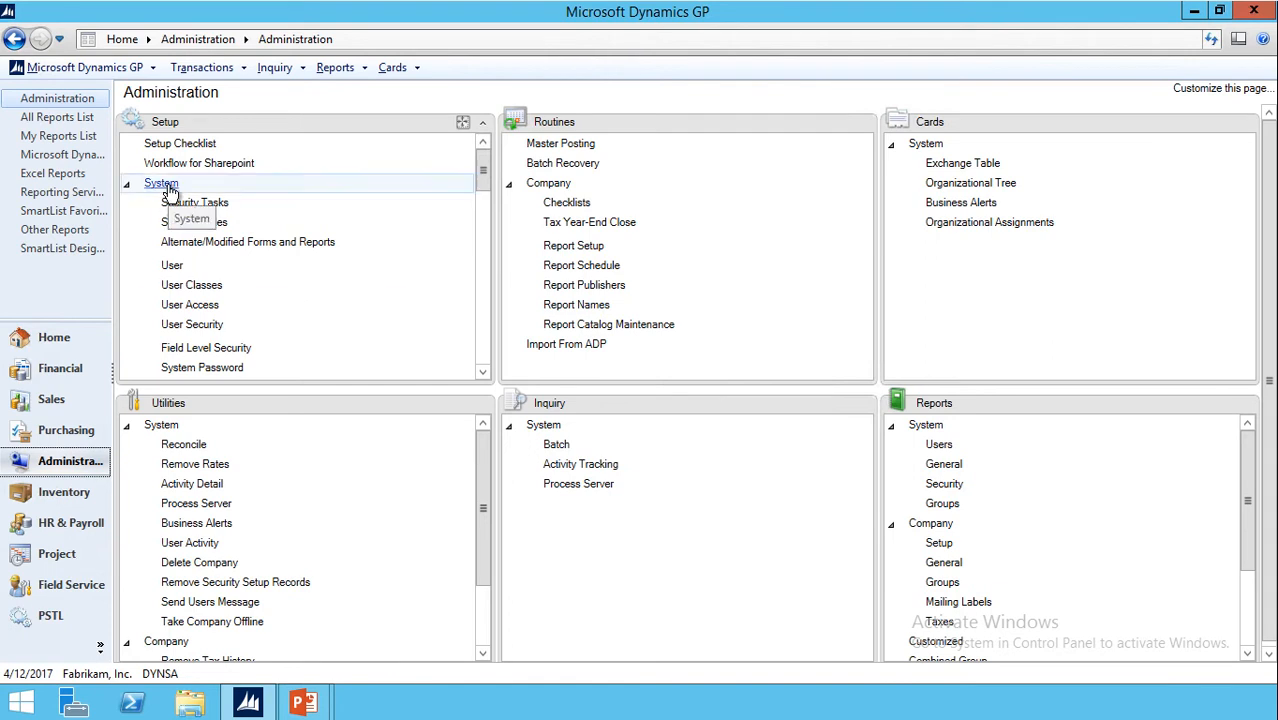
pyautogui.click(175, 266)
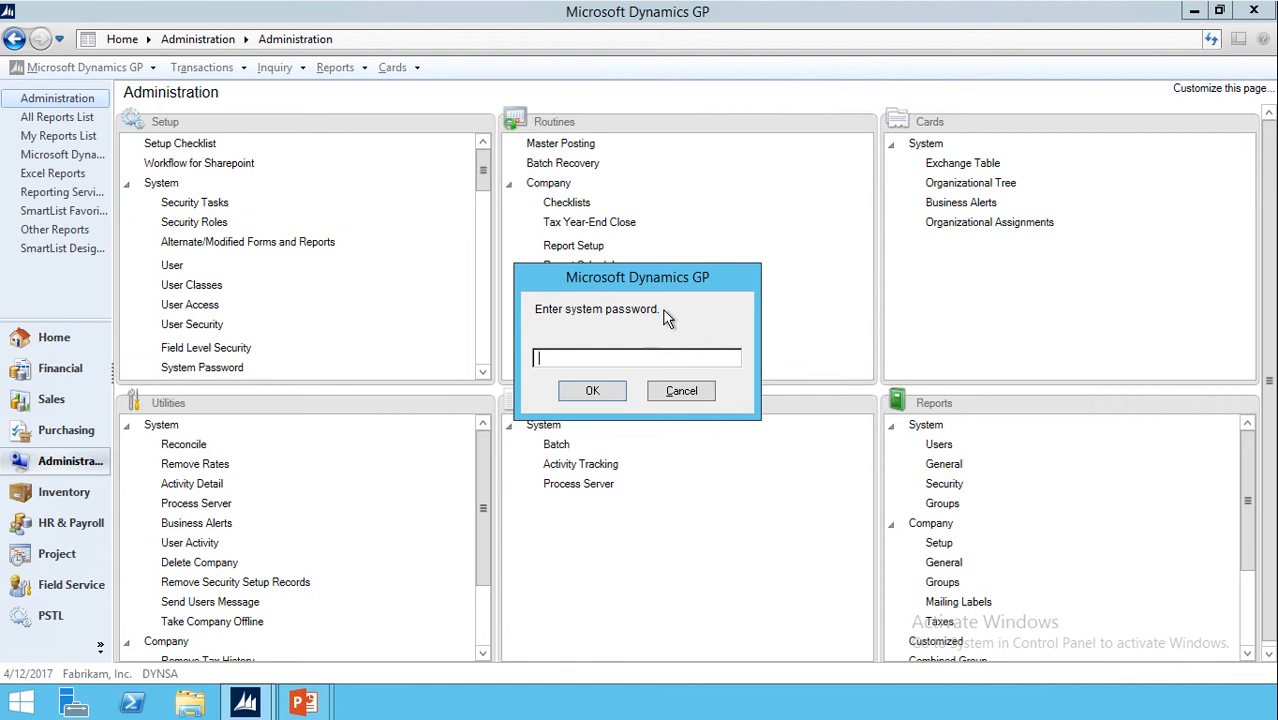
pyautogui.write('access')
pyautogui.press('Return')
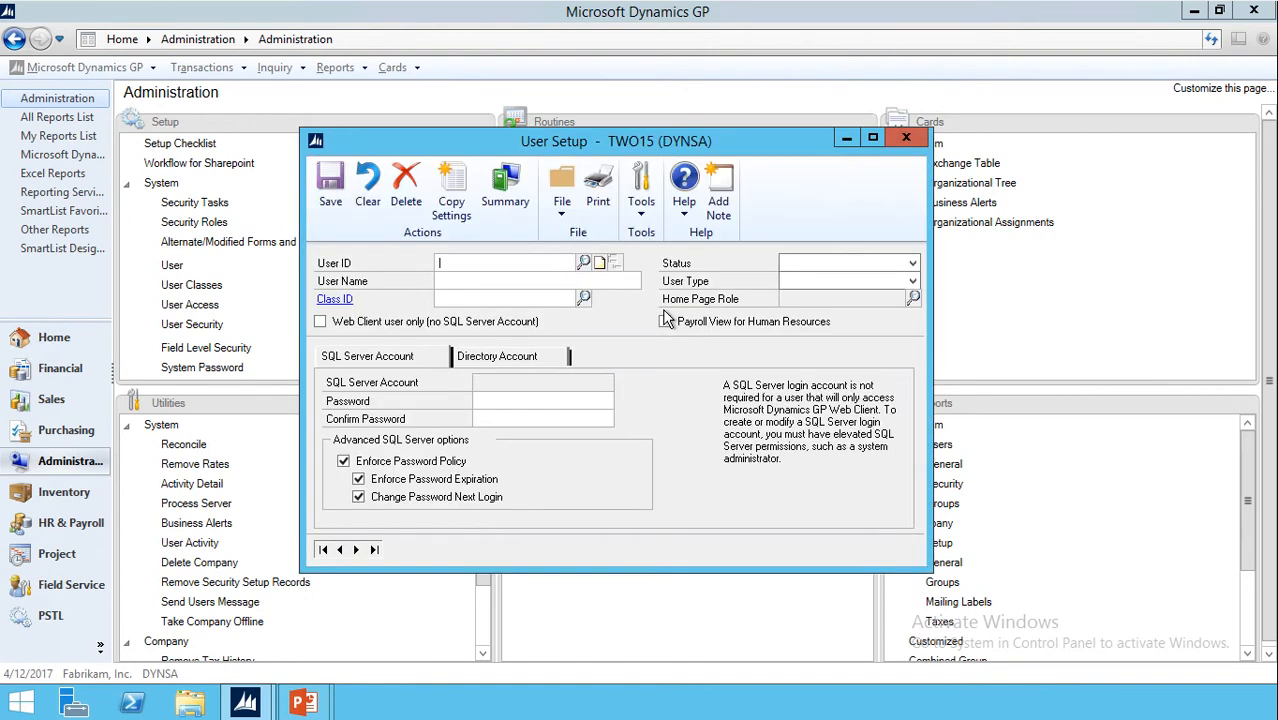
pyautogui.click(580, 265)
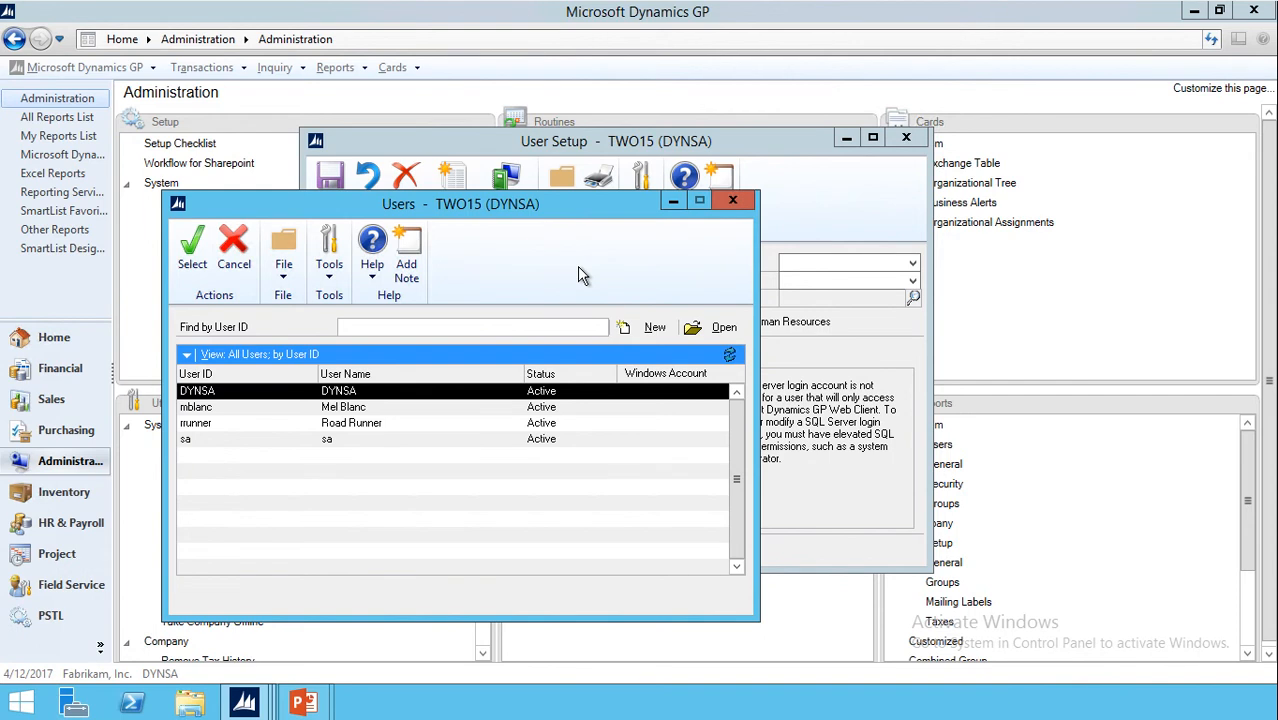
# - Enter the new user's ID and full name, keeping the default Active status and Full type
pyautogui.click(738, 201)
pyautogui.write('wc')
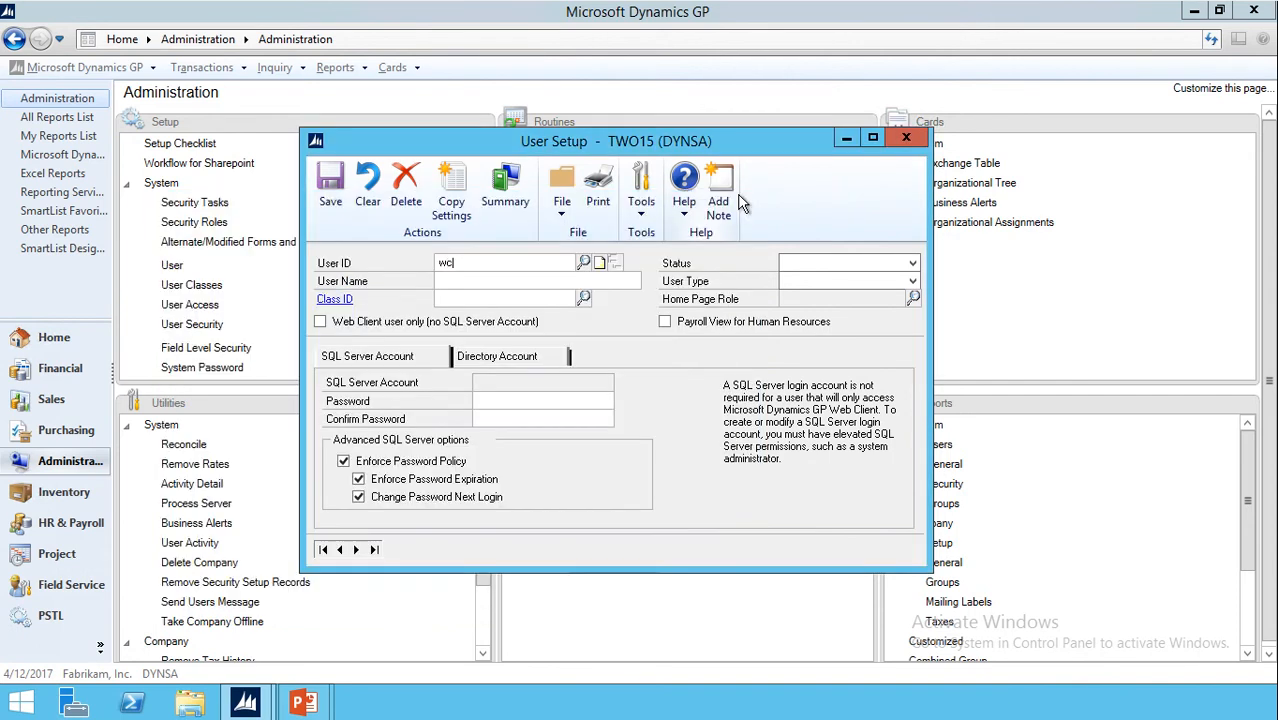
pyautogui.write('oyote')
pyautogui.press('Tab')
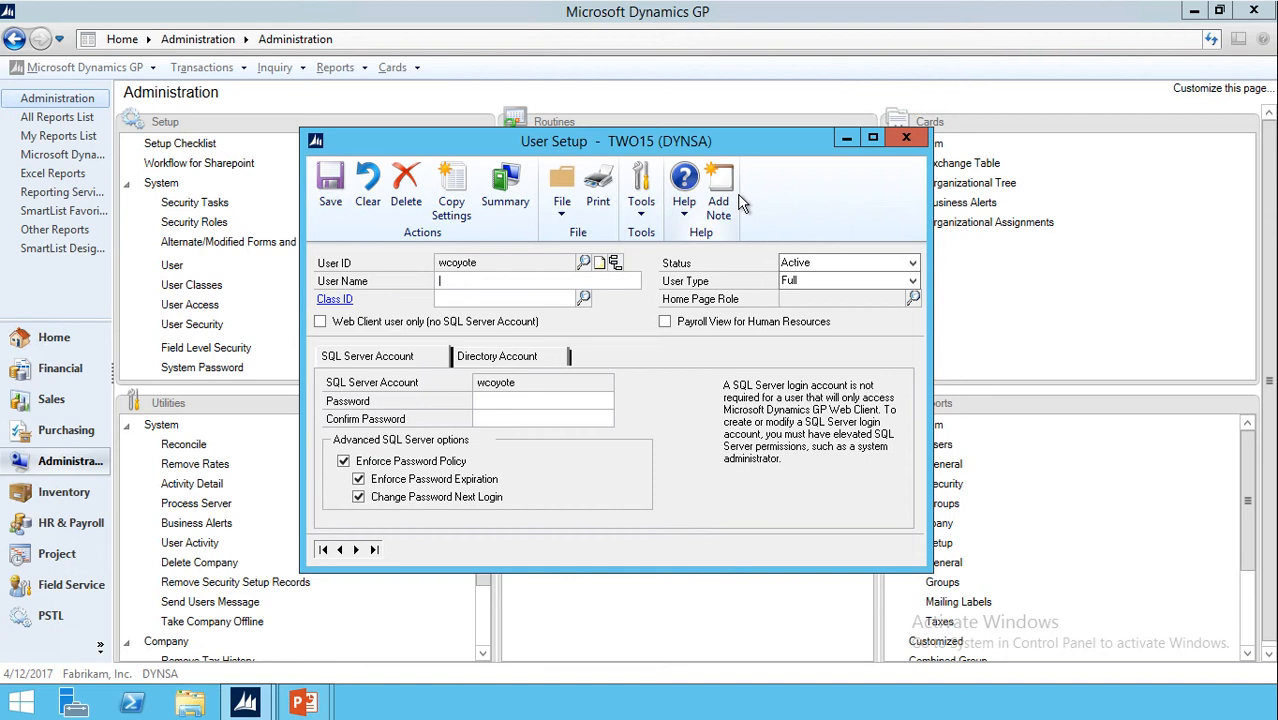
pyautogui.write('Wile E. Coyote')
pyautogui.press('Tab')
pyautogui.press('Tab')
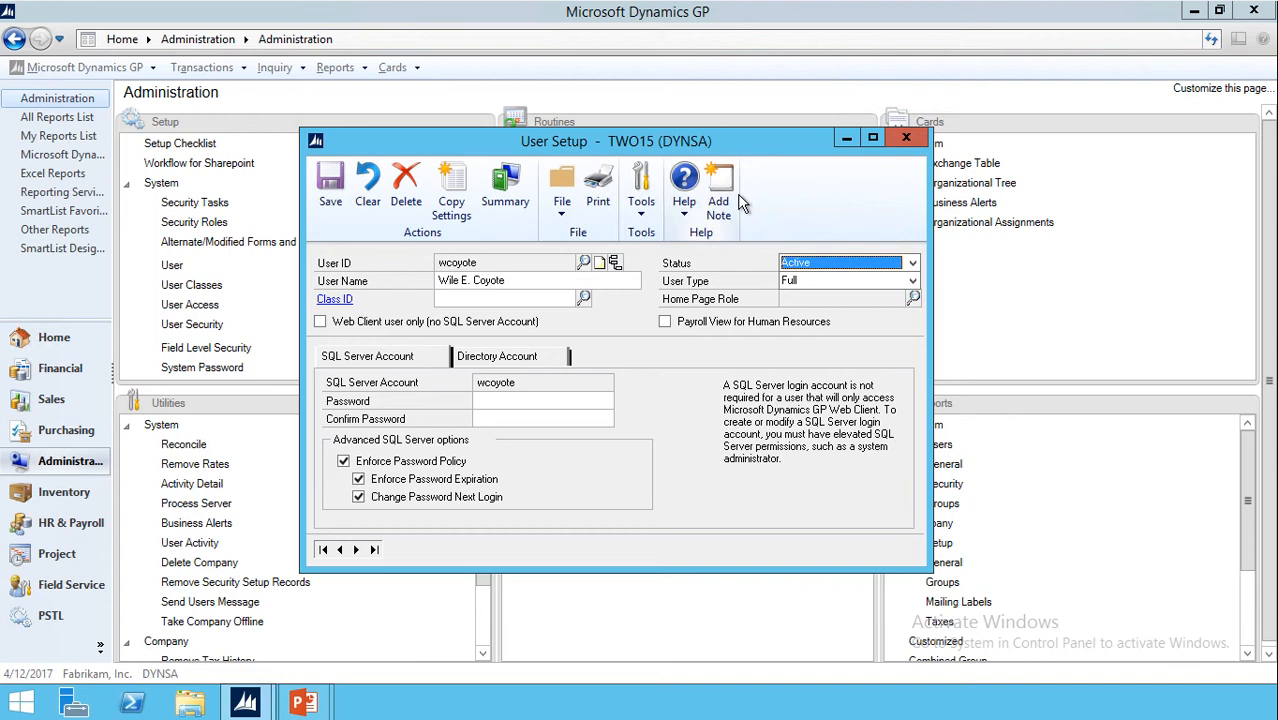
pyautogui.press('Tab')
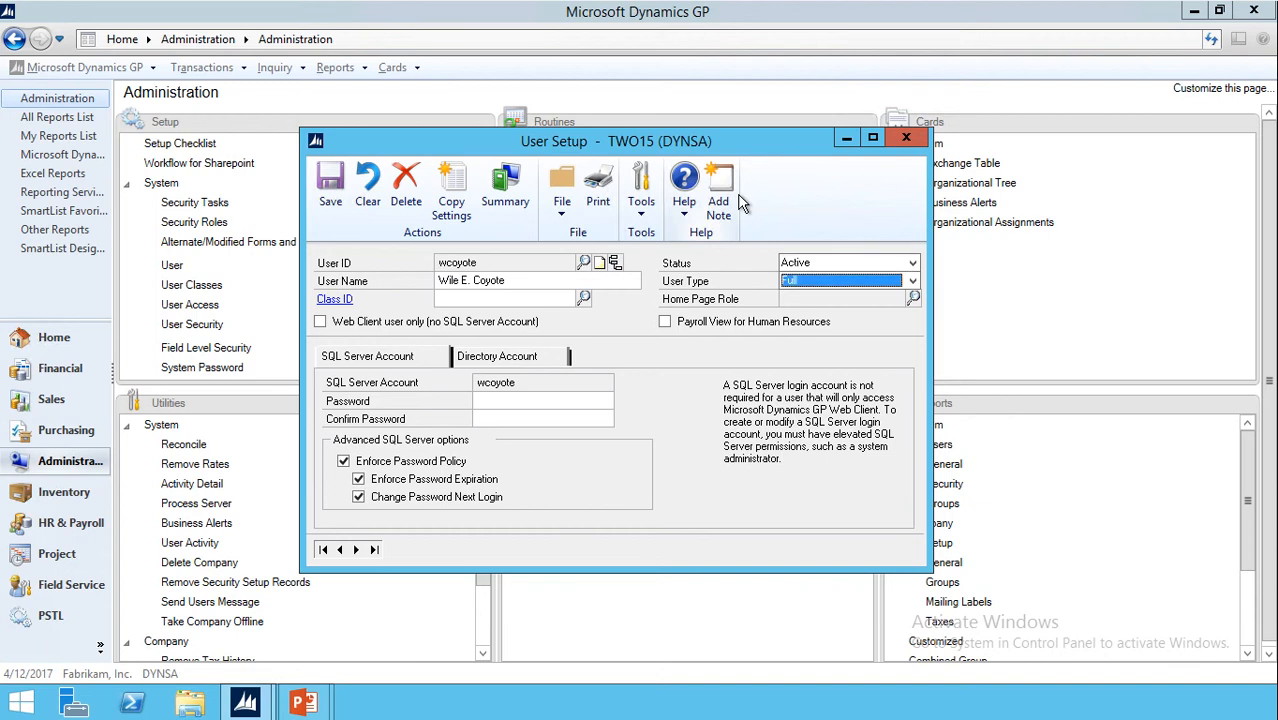
pyautogui.press('Tab')
pyautogui.press('Tab')
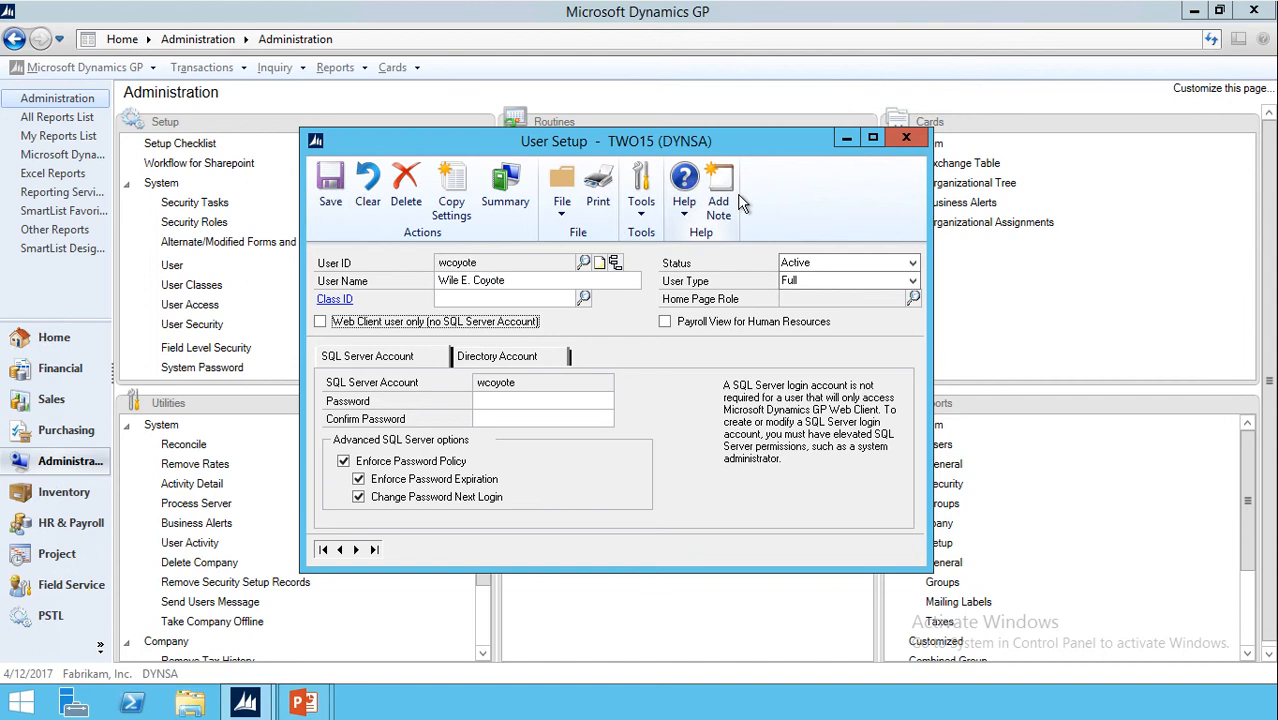
# - Enter and confirm the user's SQL Server password, then save the user and close User Setup
pyautogui.press('Tab')
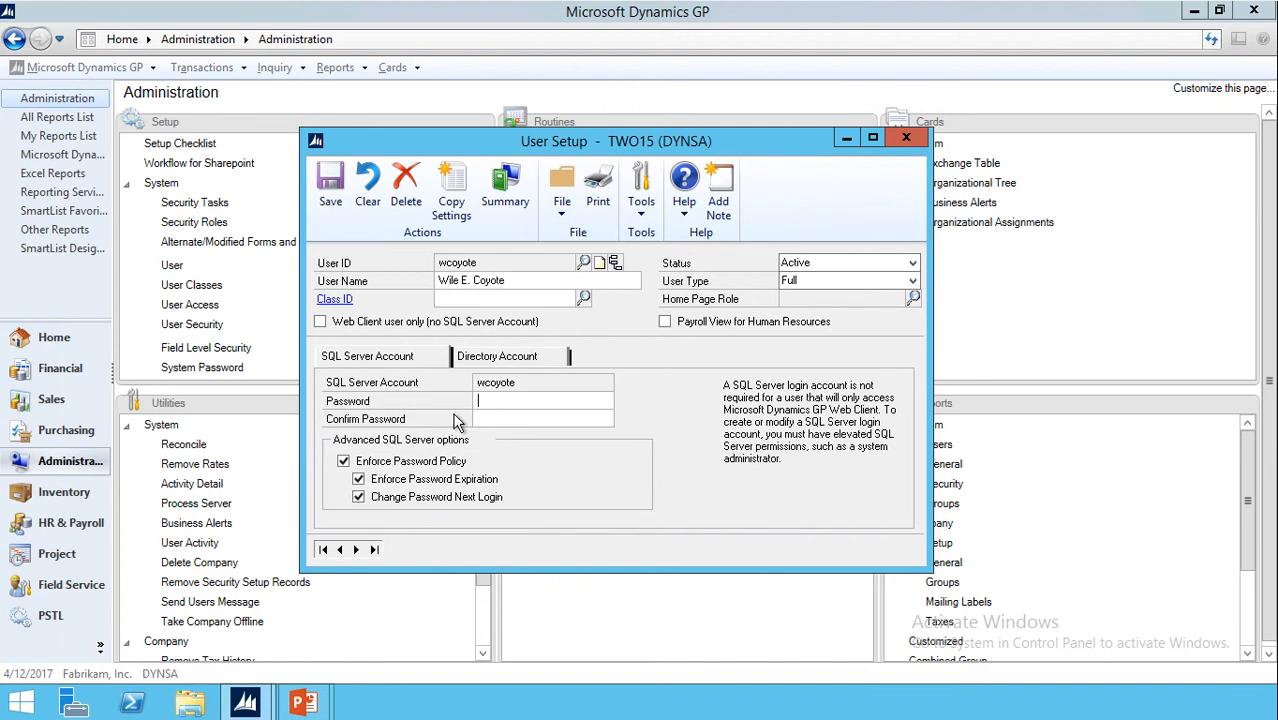
pyautogui.write('pass@word1')
pyautogui.press('Tab')
pyautogui.write('pass@word1')
pyautogui.click(333, 195)
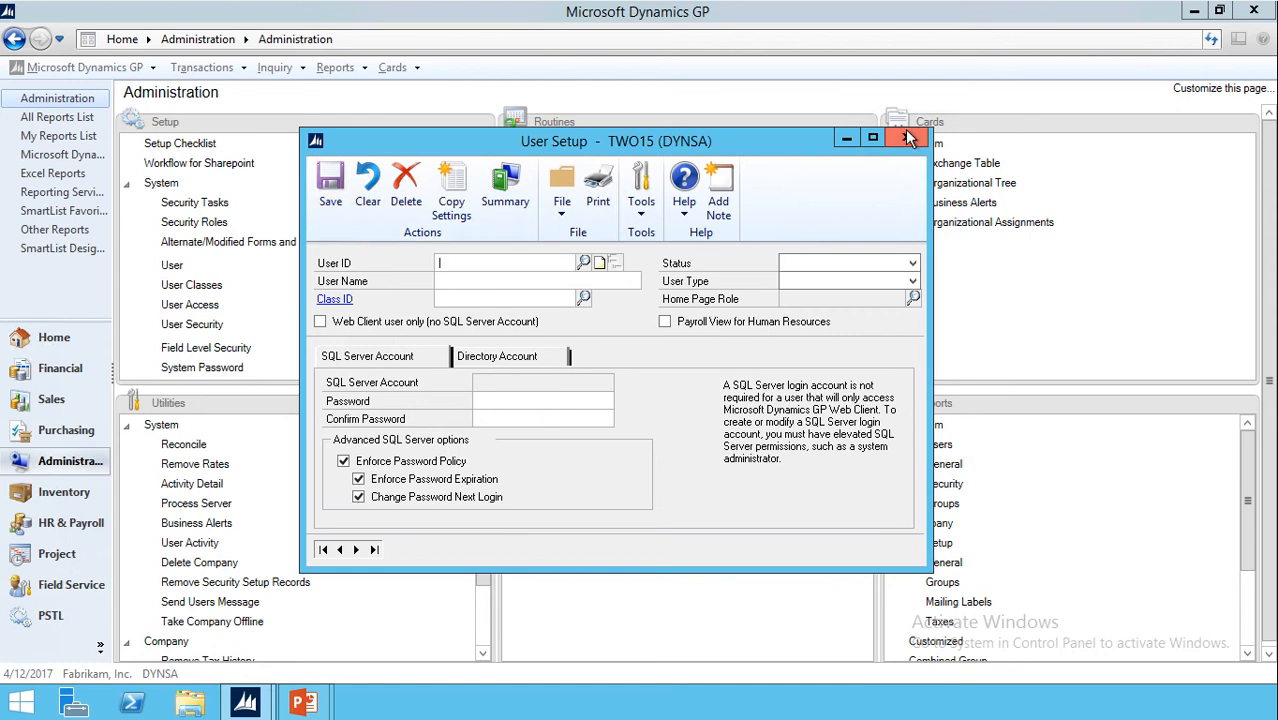
pyautogui.click(907, 137)
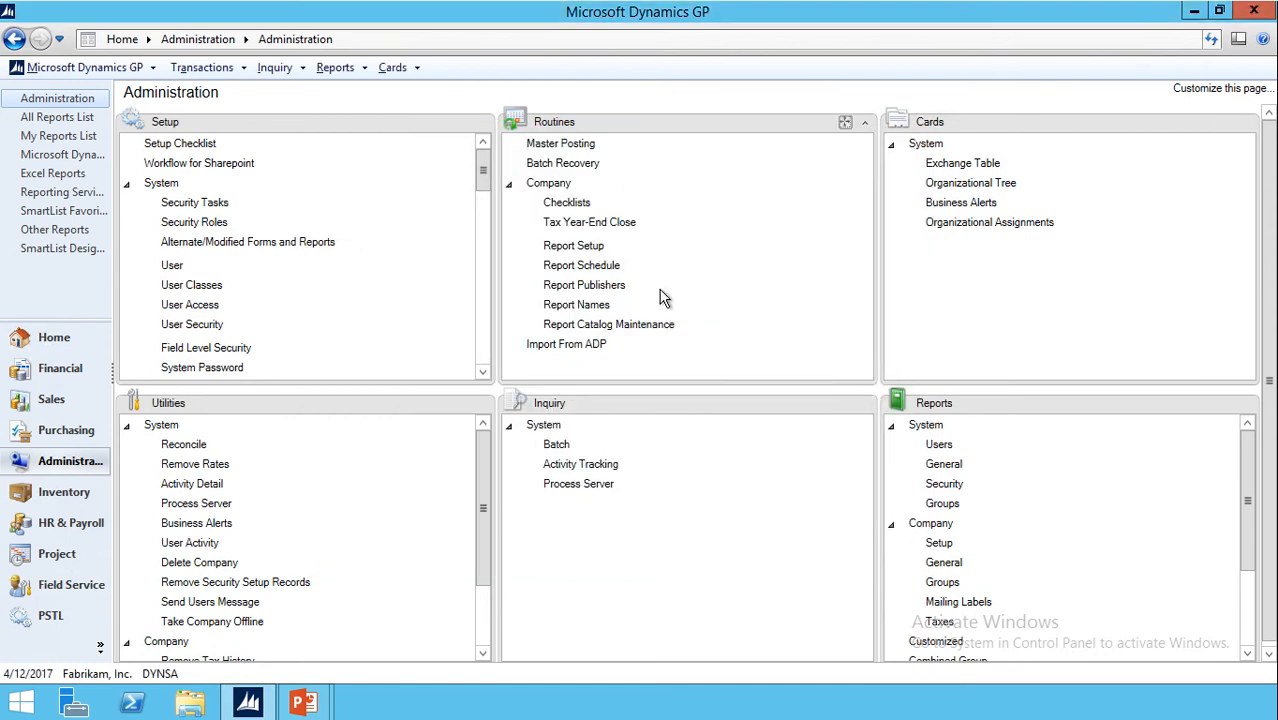
# - In User Access Setup, give the new user access to Fabrikam, Inc. and Dynamite by ACME
pyautogui.click(188, 306)
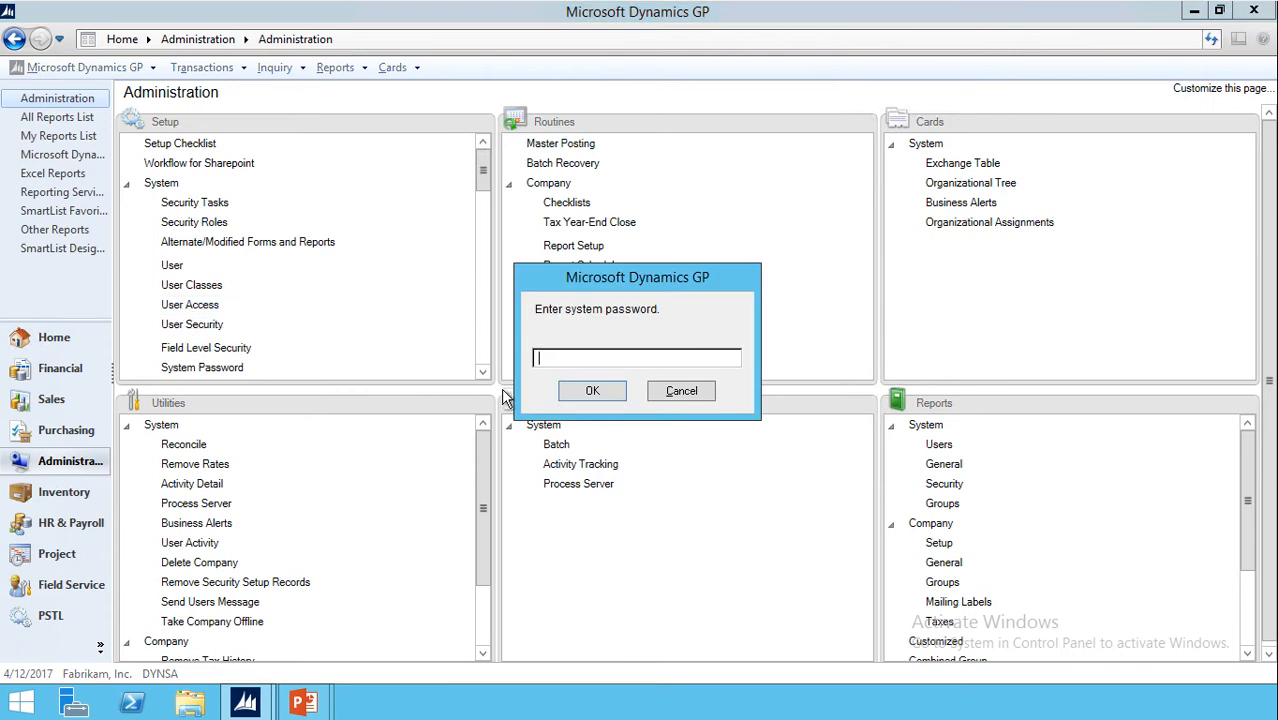
pyautogui.write('access')
pyautogui.press('Return')
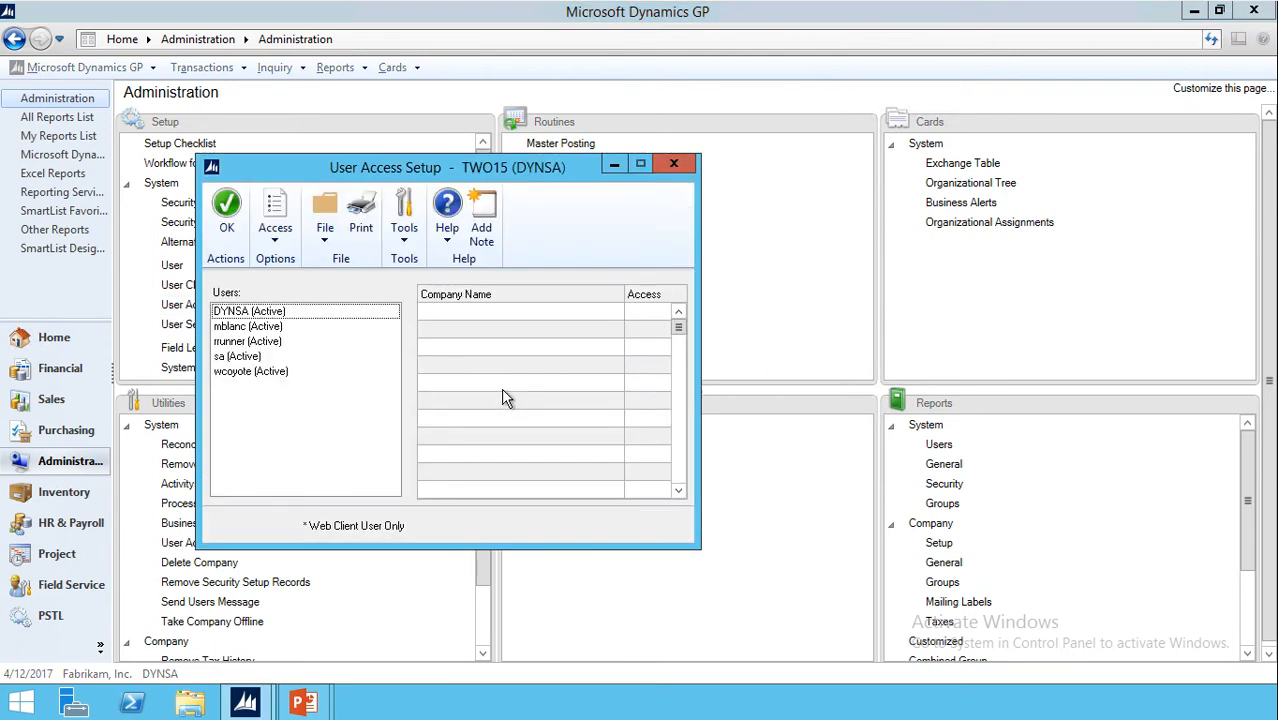
pyautogui.click(278, 374)
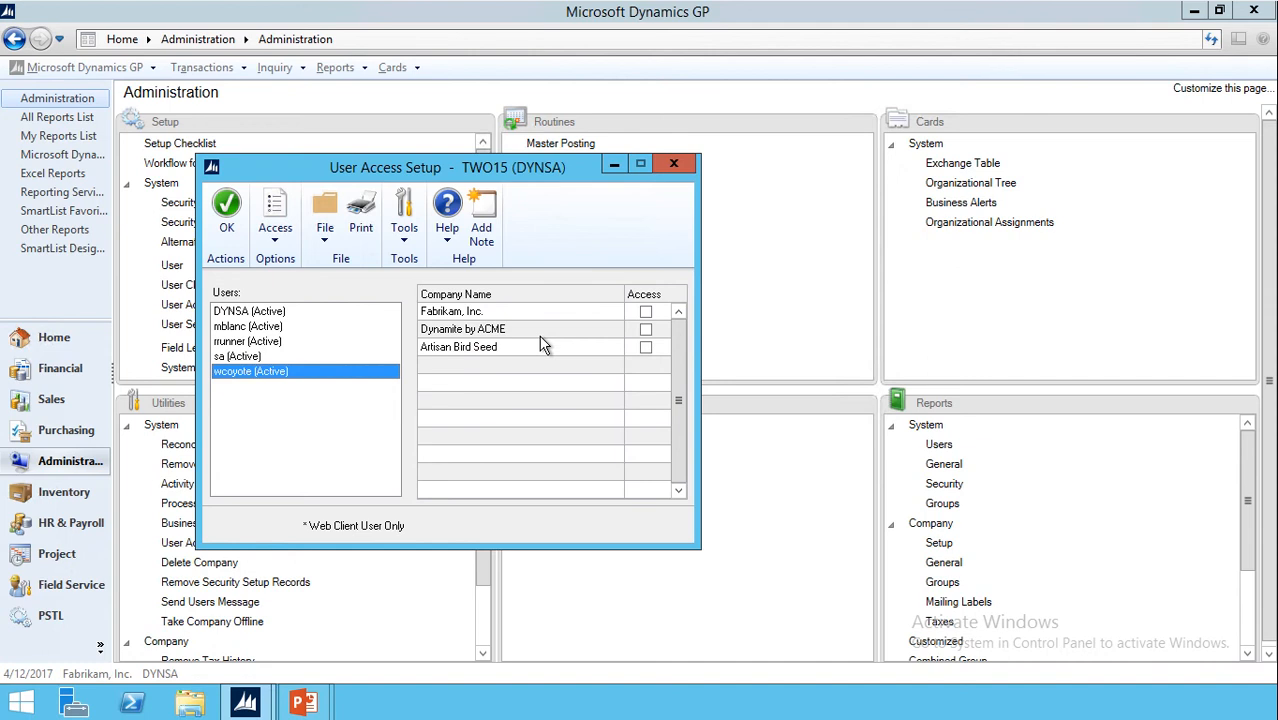
pyautogui.click(645, 312)
pyautogui.click(646, 330)
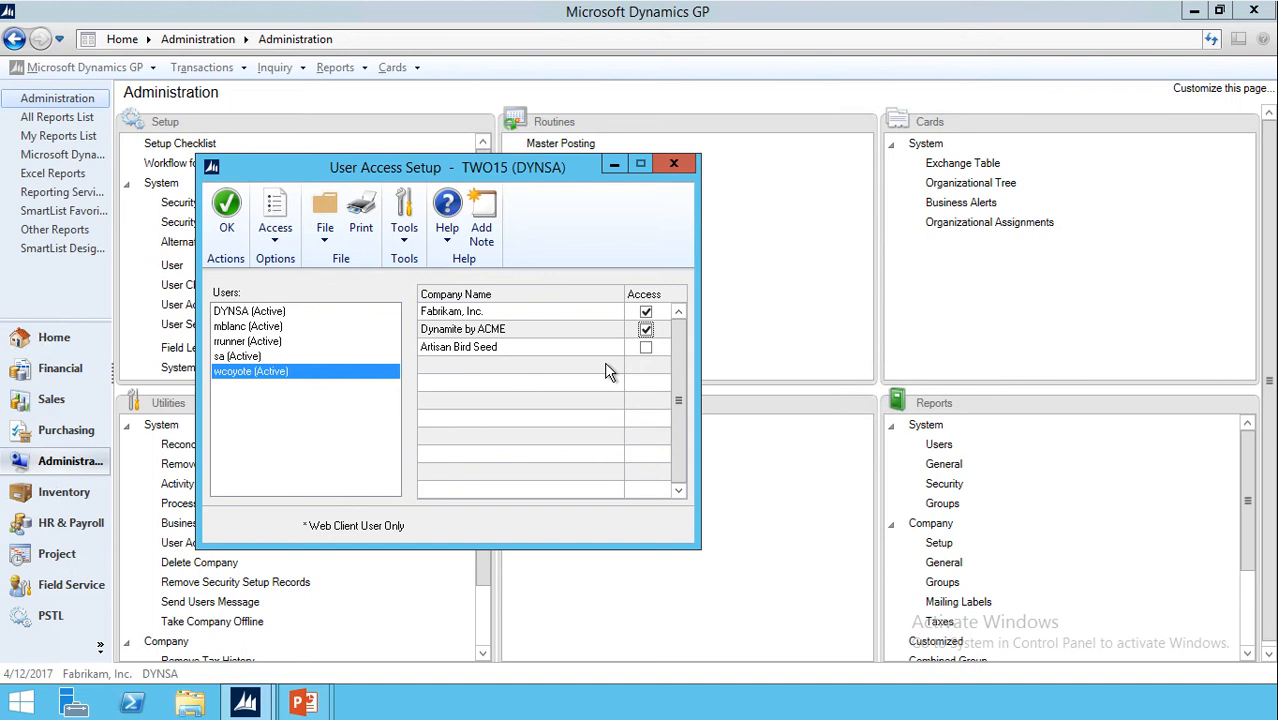
pyautogui.click(229, 215)
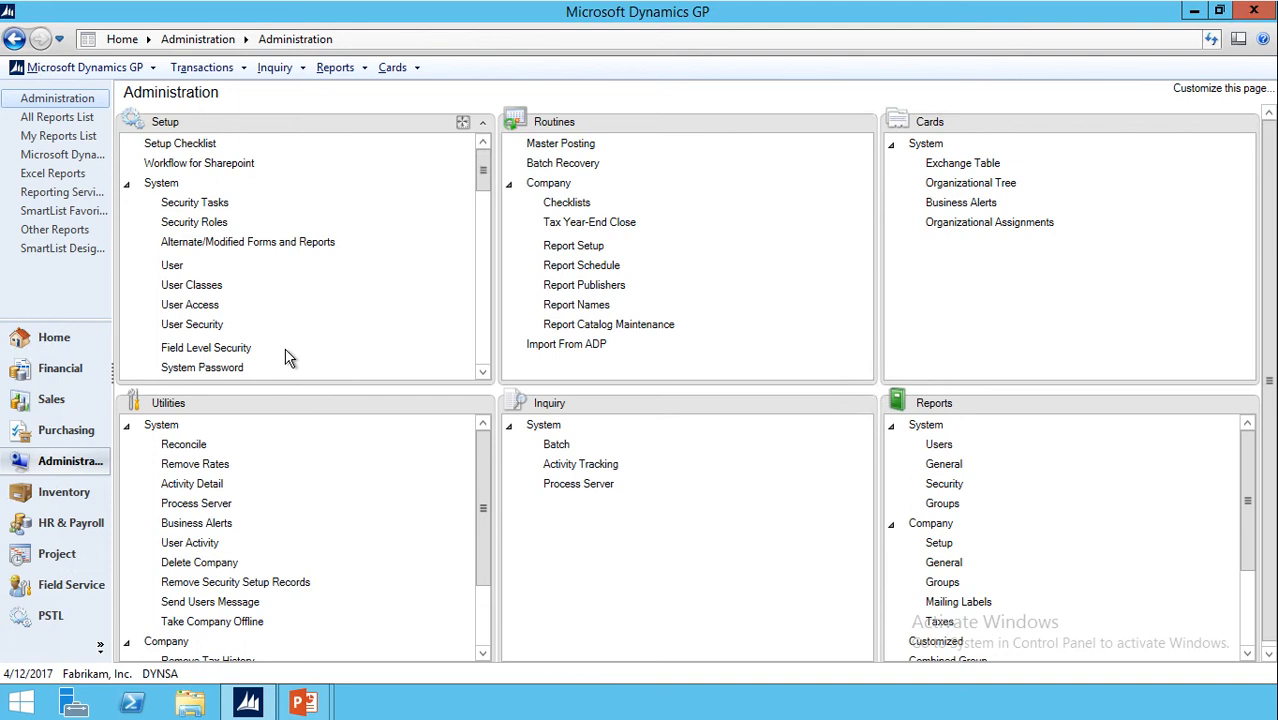
# - Open User Security Setup with the system password and select the new user in Fabrikam, Inc
pyautogui.click(190, 325)
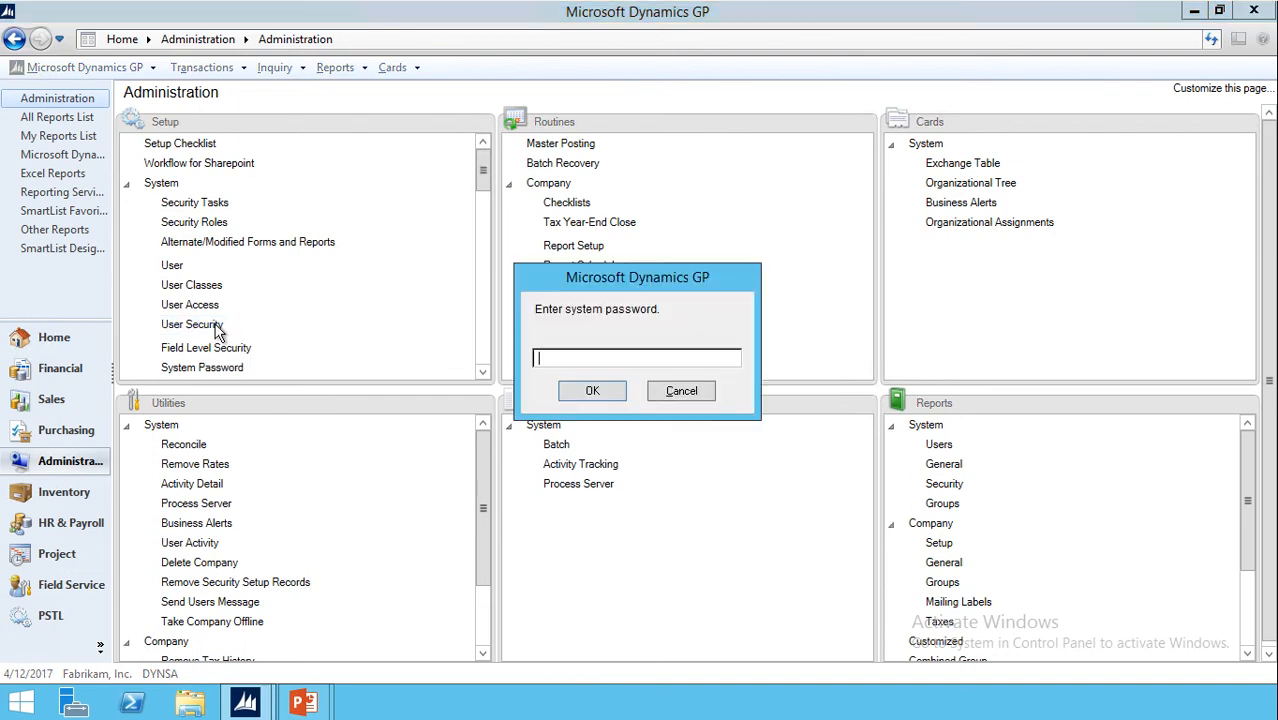
pyautogui.write('•••••')
pyautogui.press('Return')
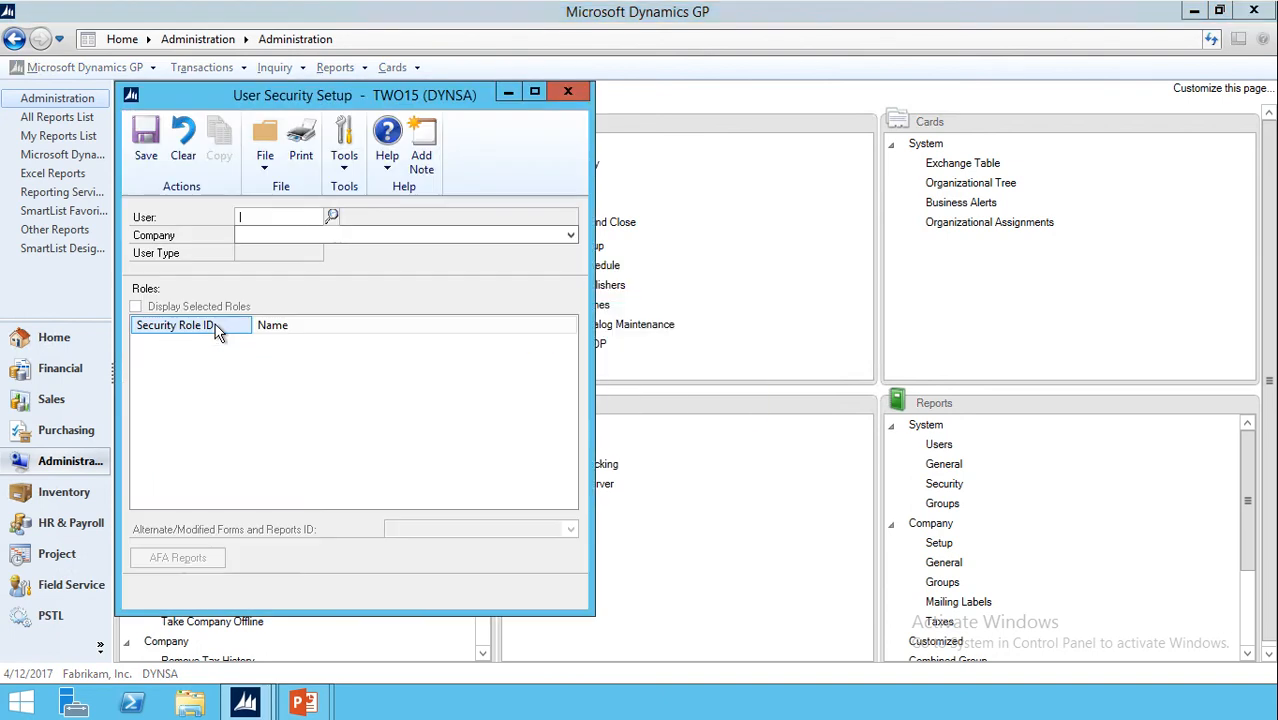
pyautogui.click(331, 217)
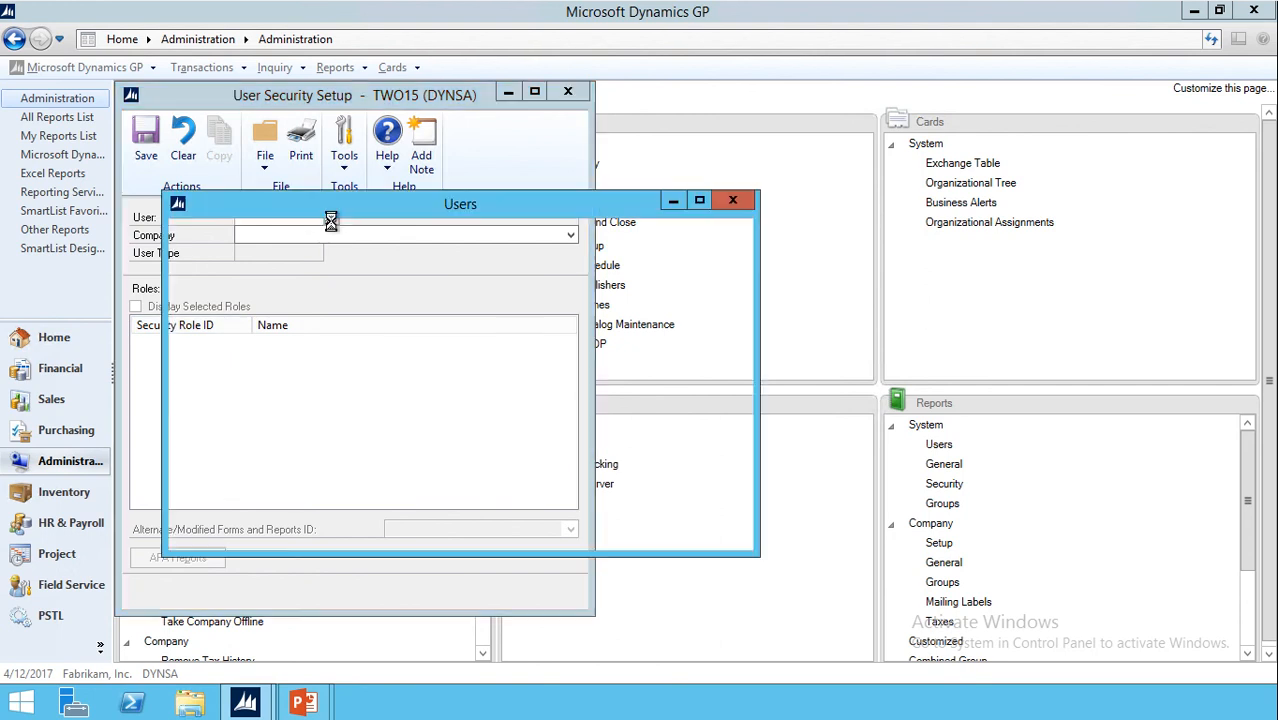
pyautogui.doubleClick(277, 459)
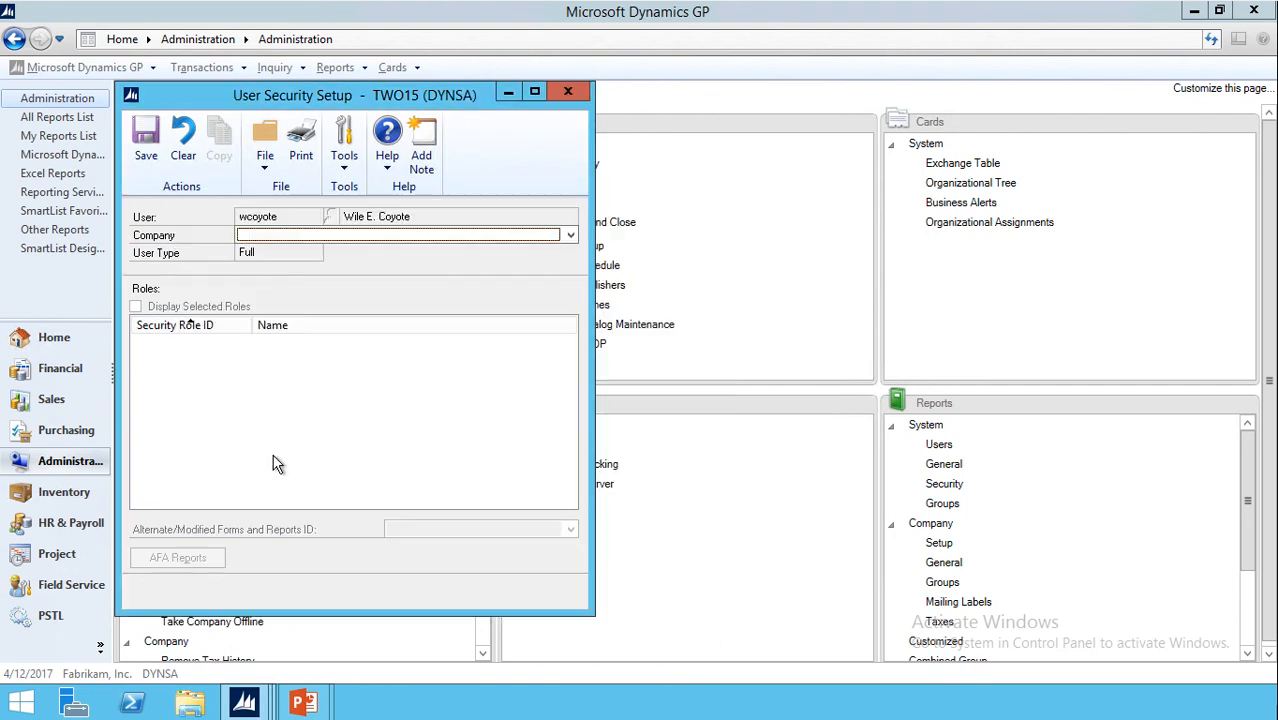
pyautogui.click(362, 238)
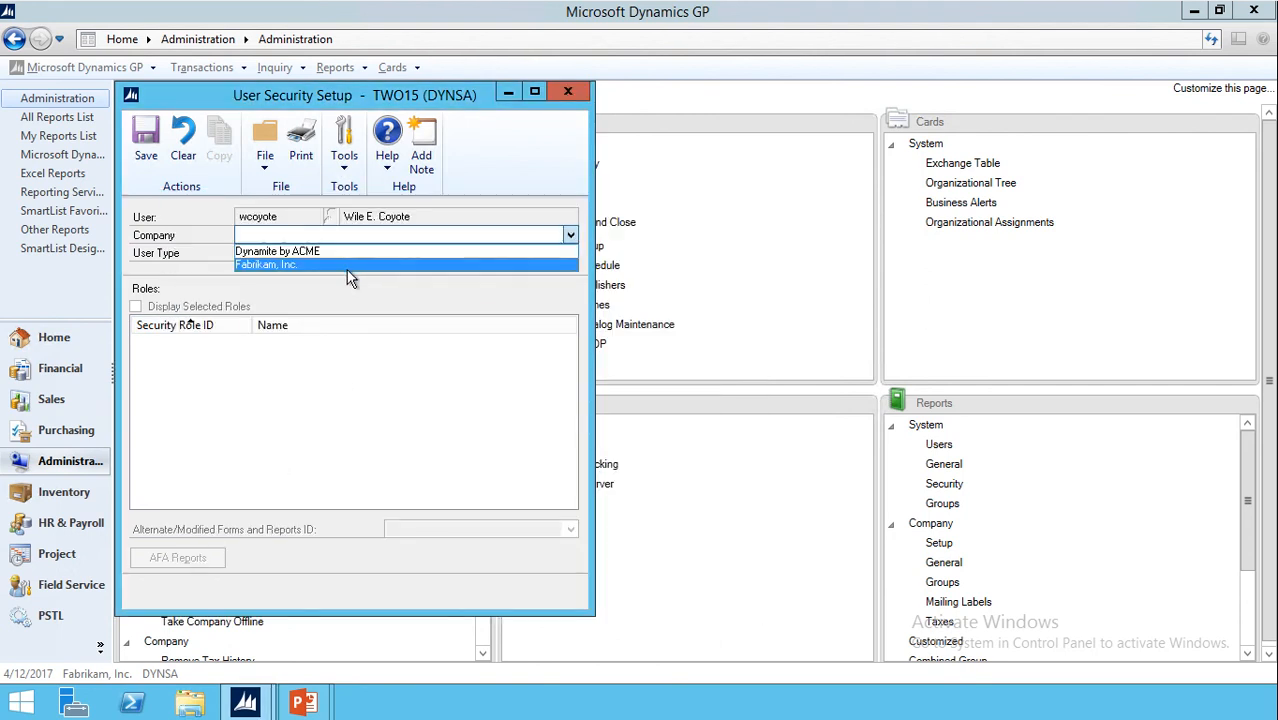
pyautogui.click(348, 266)
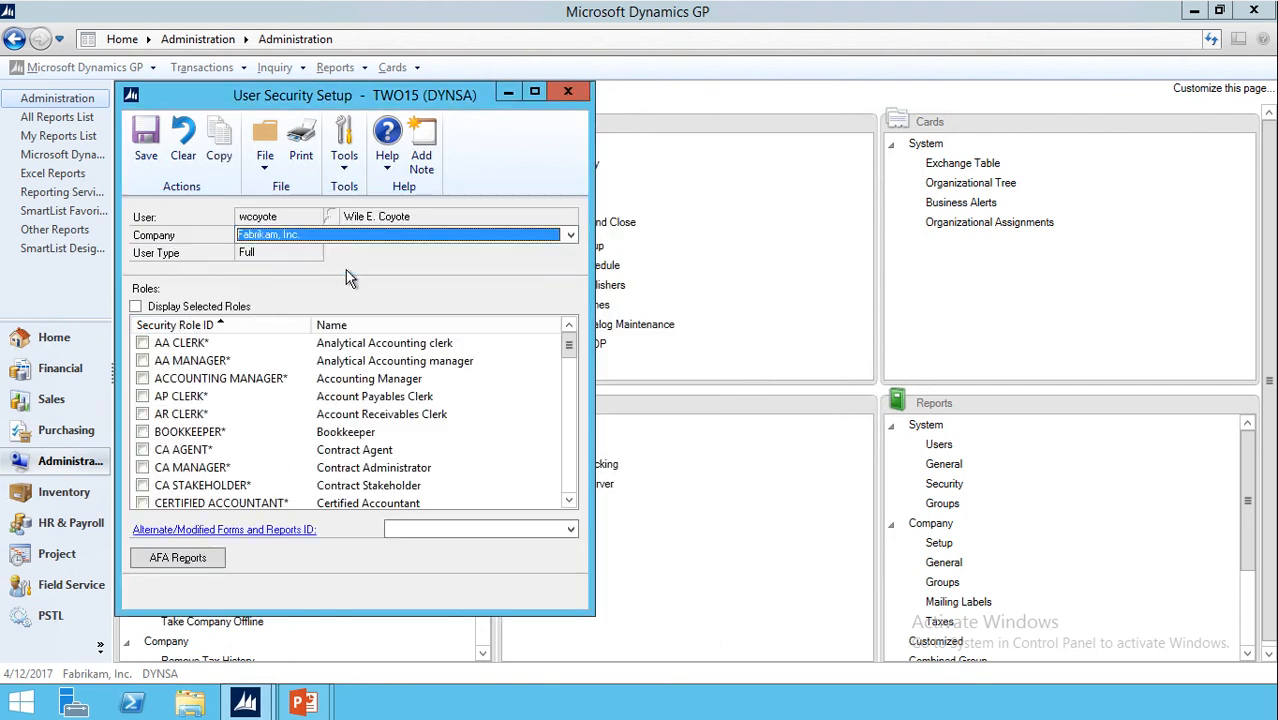
# - Apply the DEFAULTUSER forms and reports ID and tick the ACCOUNTING MANAGER* and BOOKKEEPER* roles
pyautogui.click(446, 529)
pyautogui.click(441, 544)
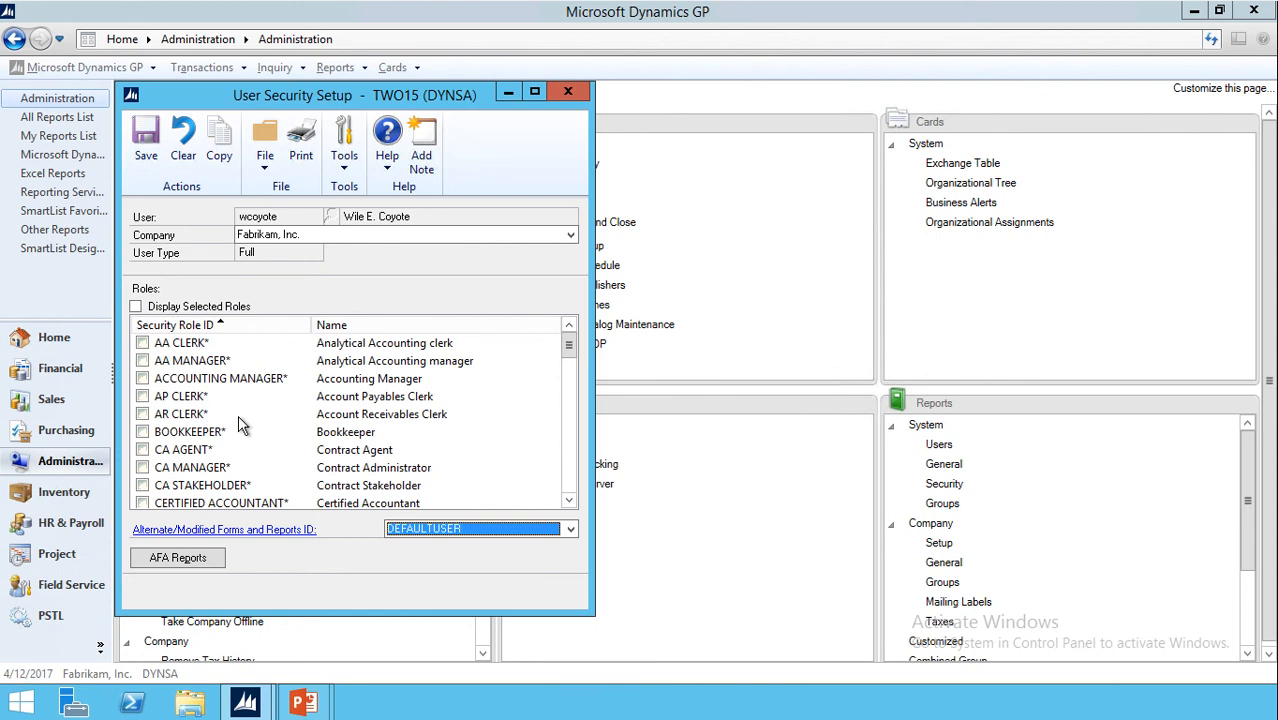
pyautogui.click(142, 378)
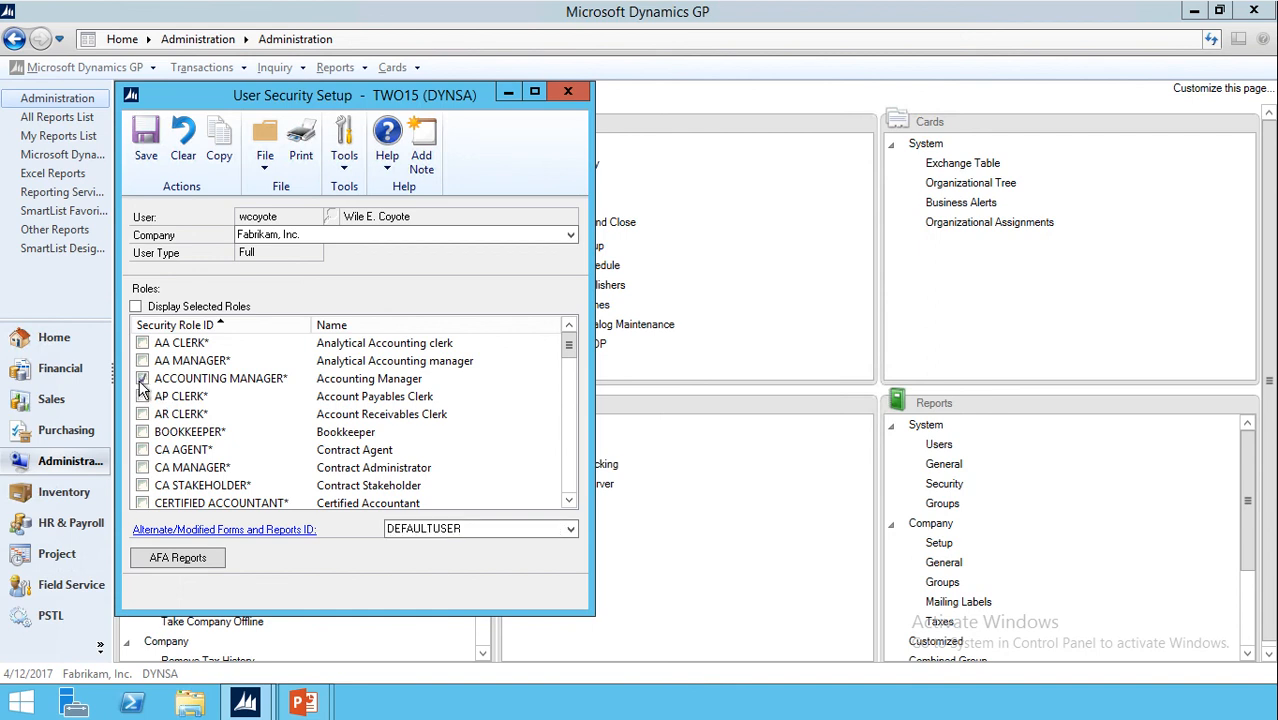
pyautogui.click(142, 432)
# - Save the role changes, copy them to Dynamite by ACME, then clear and close User Security Setup
pyautogui.click(220, 150)
pyautogui.click(535, 405)
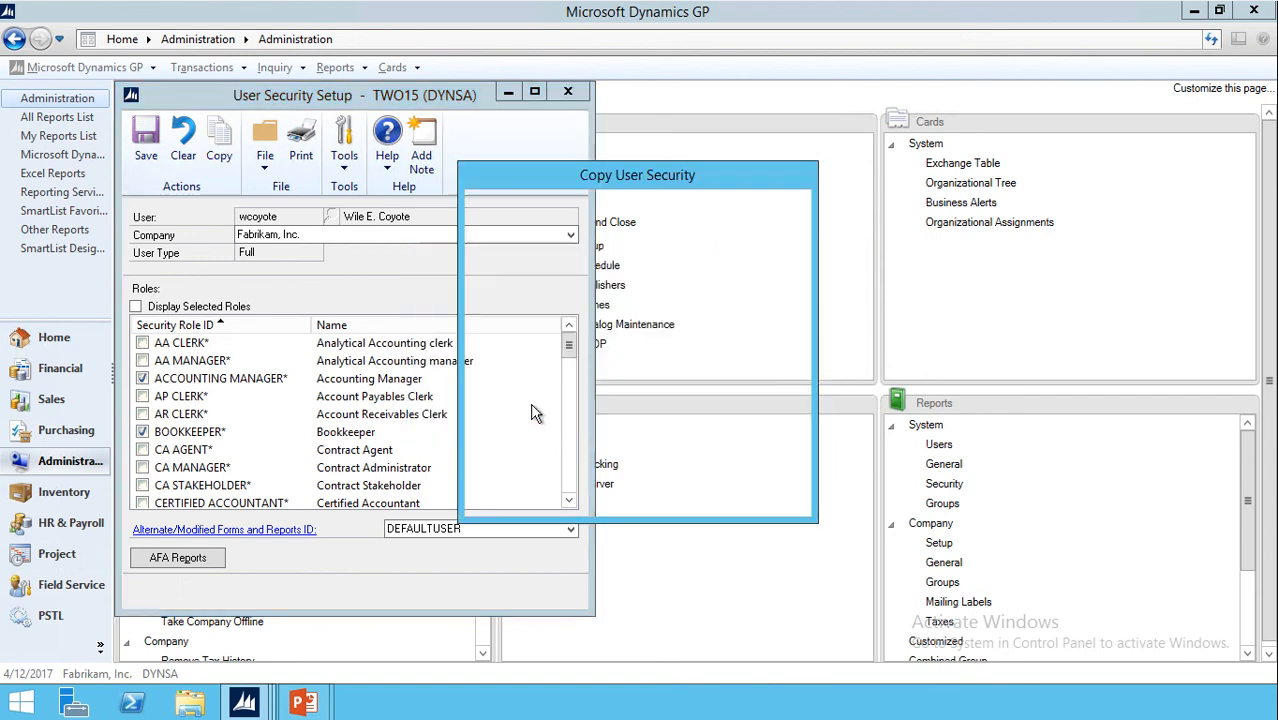
pyautogui.click(485, 304)
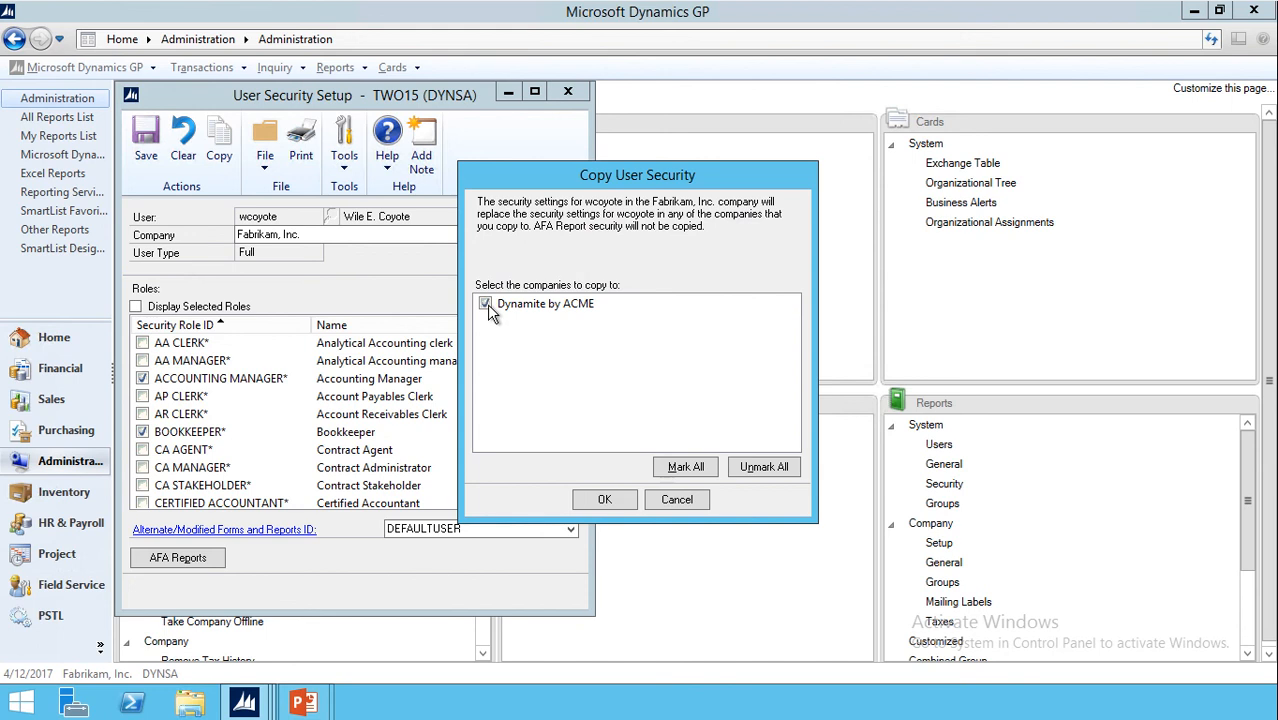
pyautogui.click(605, 502)
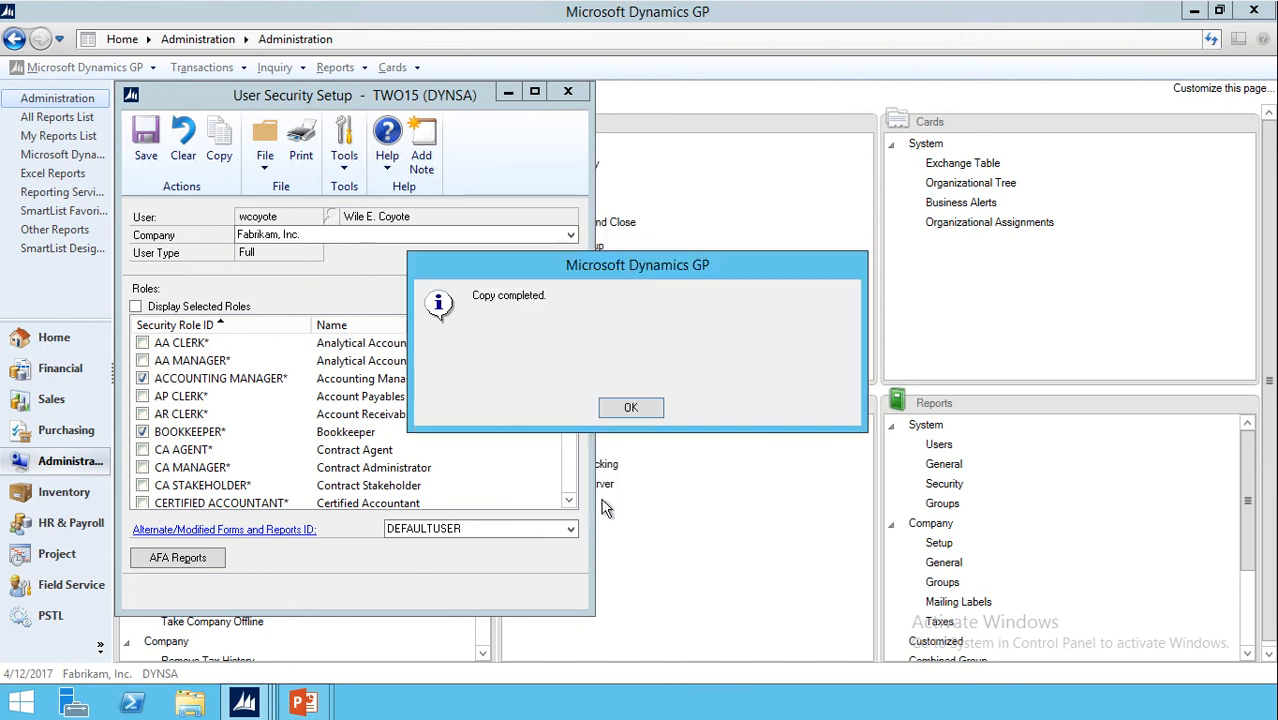
pyautogui.click(609, 410)
pyautogui.click(183, 150)
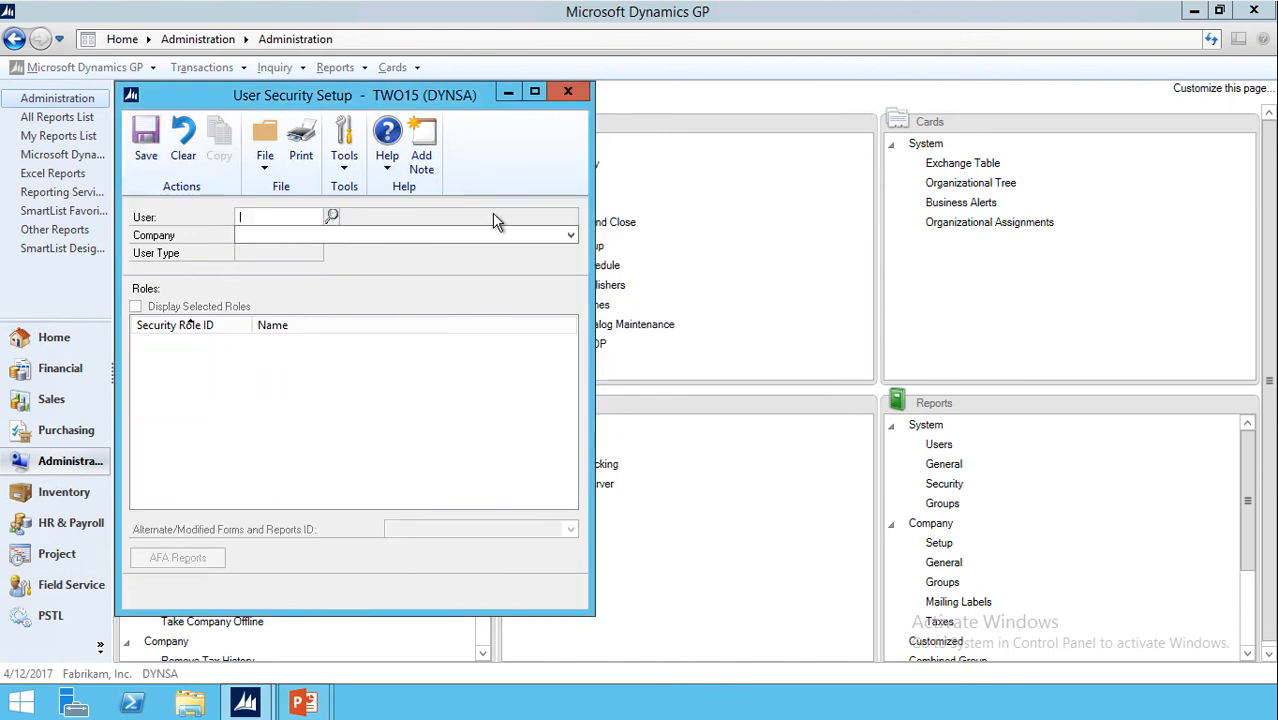
pyautogui.click(567, 91)
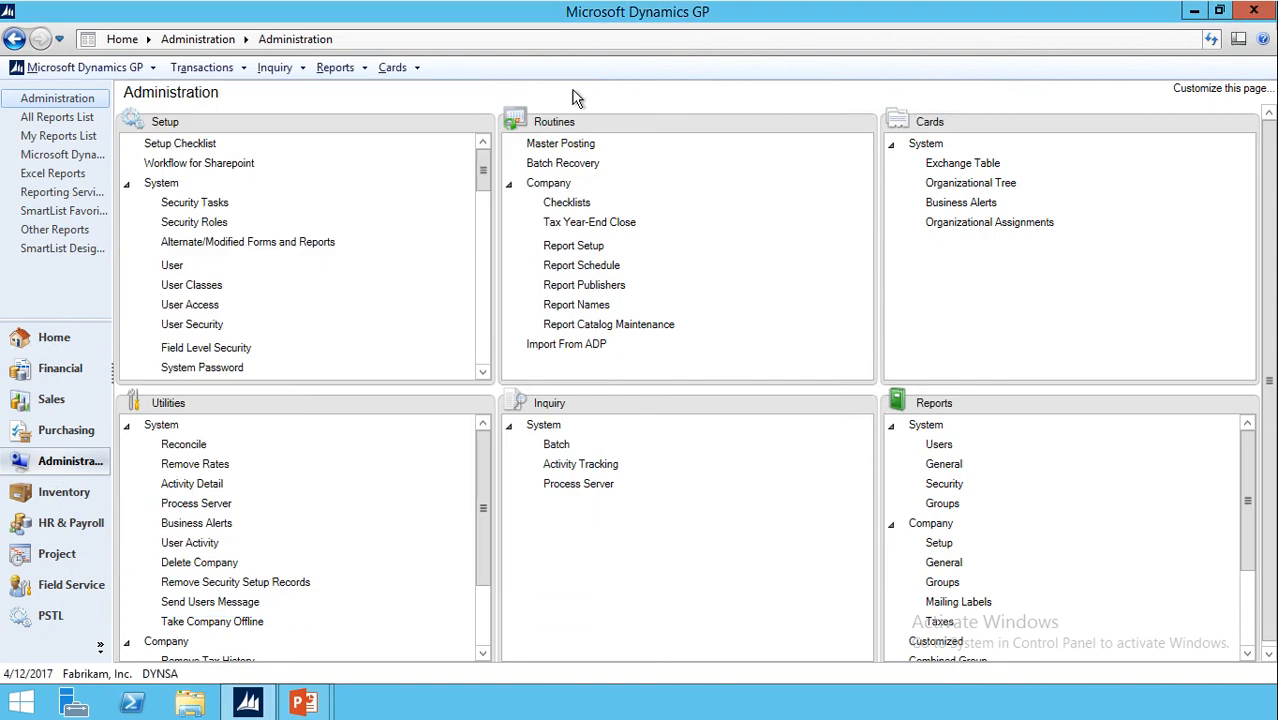